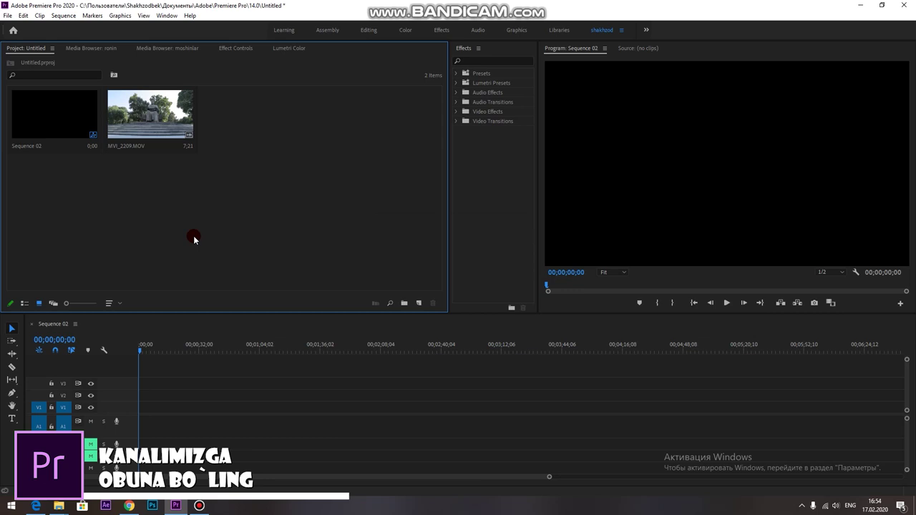
Add MVI_2209.MOV to Sequence 02 and mute its A1 audio track
mouse_move(157, 111)
mouse_down()
mouse_move(157, 405)
mouse_move(139, 408)
mouse_up()
drag(548, 478, 116, 477)
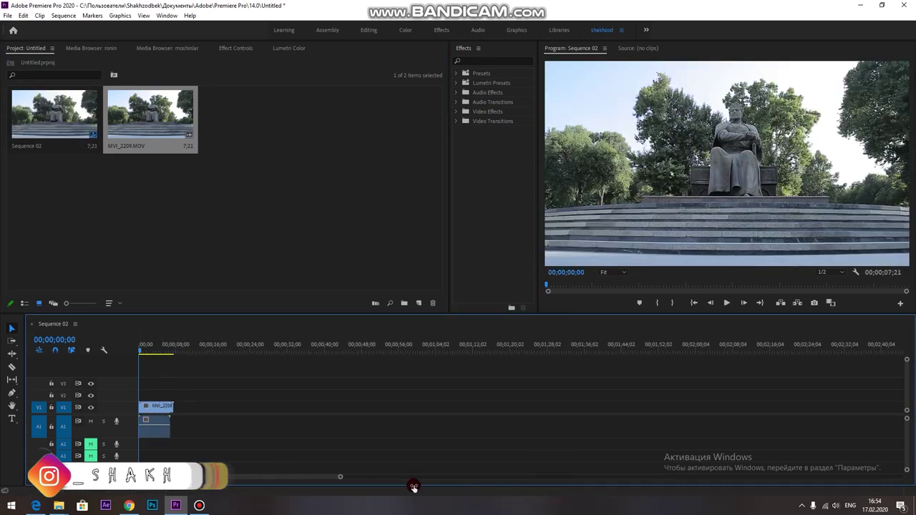
click(143, 348)
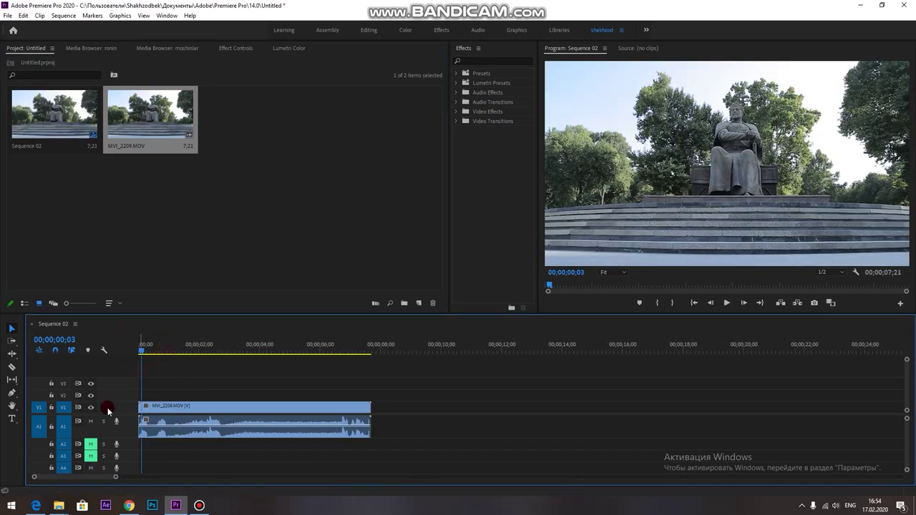
click(92, 423)
Cut the clip where the cyclist enters and ripple-delete the opening part
drag(141, 349, 214, 371)
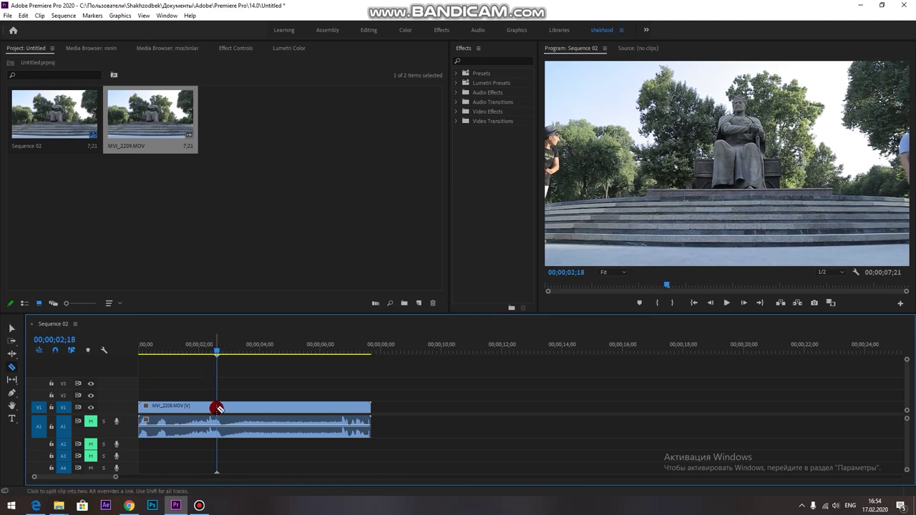
key(ctrl+k)
click(244, 412)
click(204, 416)
key(shift+Delete)
Cut and delete the clip's leftover tail after the cyclist has passed
drag(143, 349, 257, 361)
key(c)
click(258, 407)
key(v)
click(277, 407)
key(Delete)
Start a new text title in the frame at 00;00;01;03
drag(245, 343, 172, 358)
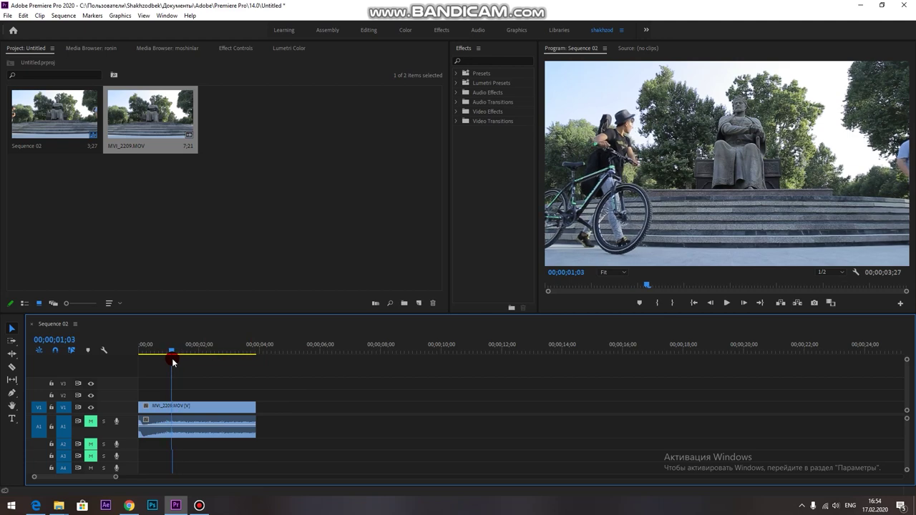
click(11, 419)
click(617, 246)
click(616, 207)
text(SAMARKAND)
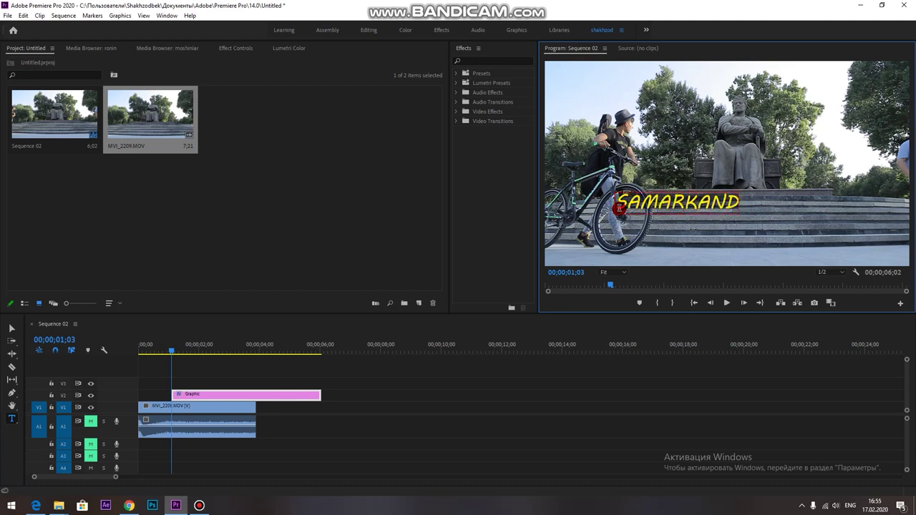
Move the SAMARKAND title to the lower right over the steps and enlarge it
click(12, 327)
mouse_move(678, 199)
mouse_down()
mouse_move(727, 212)
mouse_move(724, 222)
mouse_up()
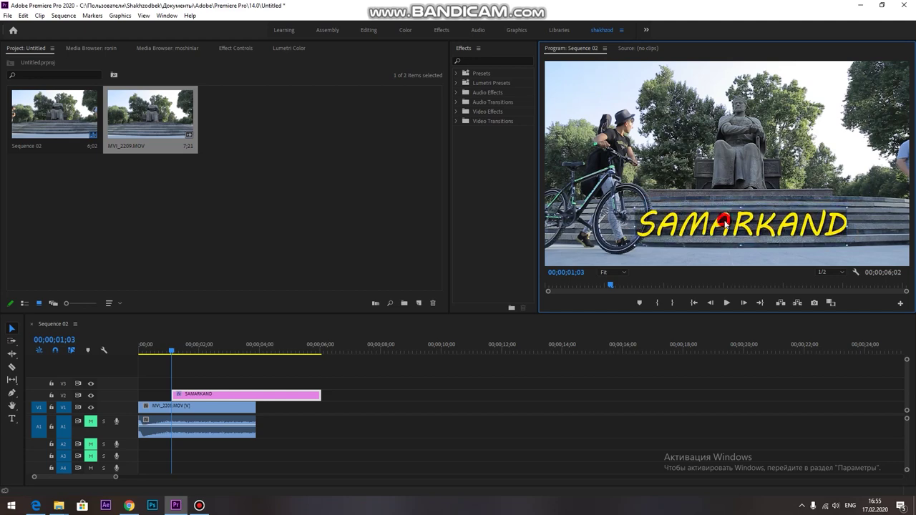
drag(740, 207, 709, 254)
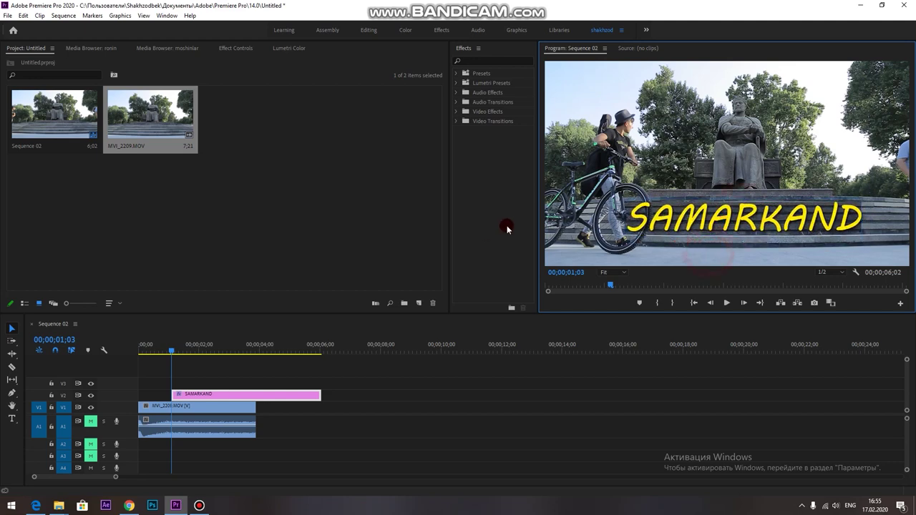
Show the title's Opacity settings in Effect Controls and set the playhead to 00;00;02;02
click(239, 52)
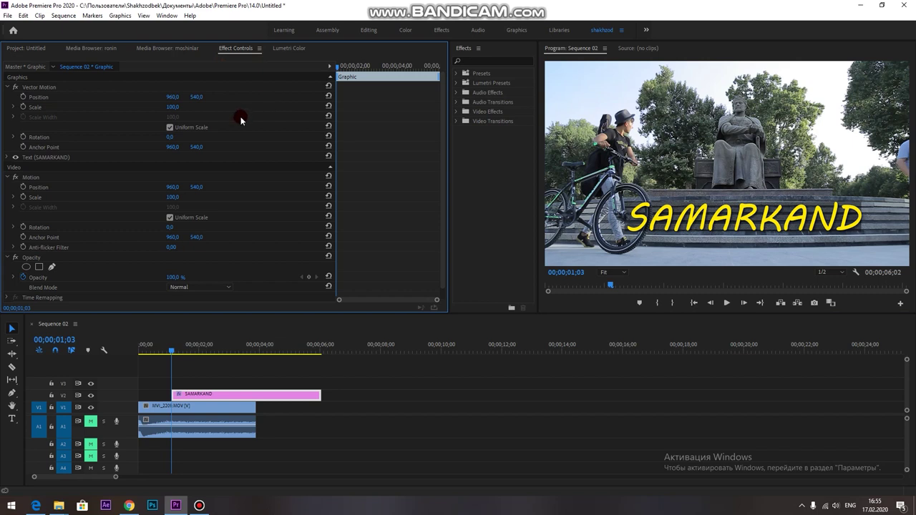
scroll(282, 148, down, 1)
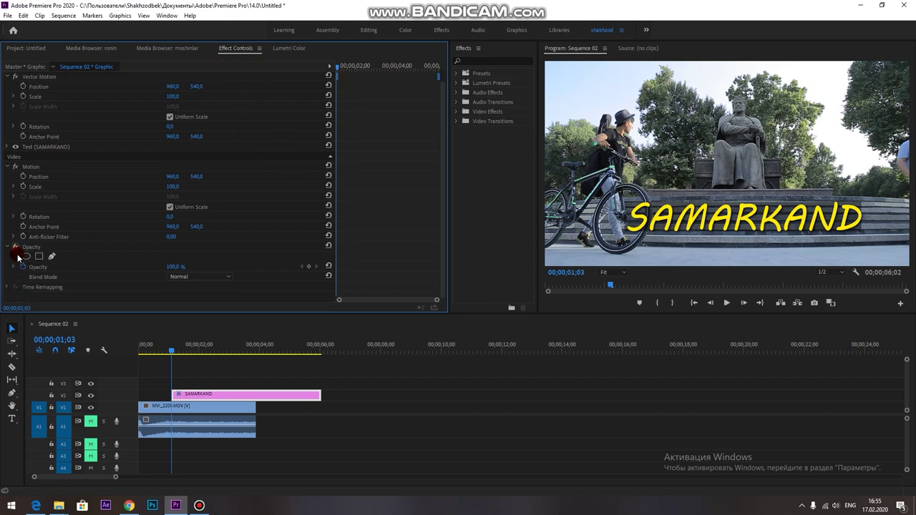
click(57, 269)
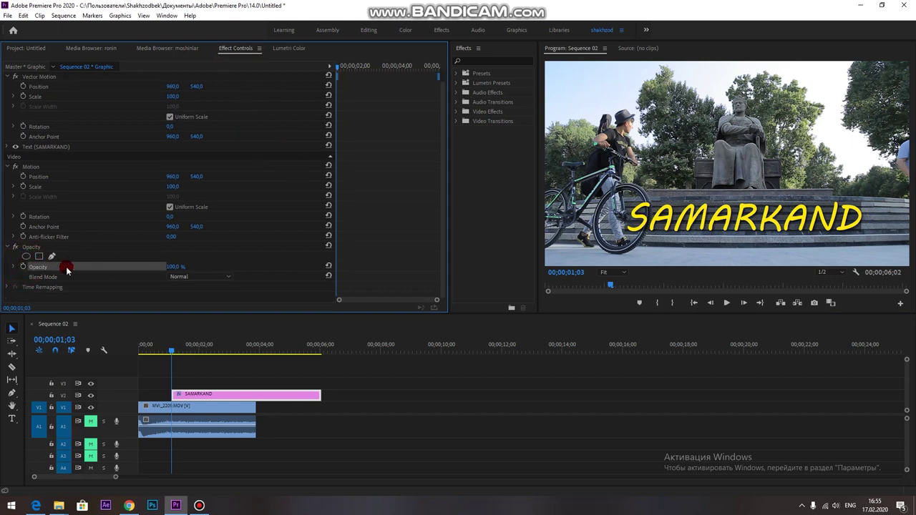
click(170, 352)
drag(172, 354, 201, 352)
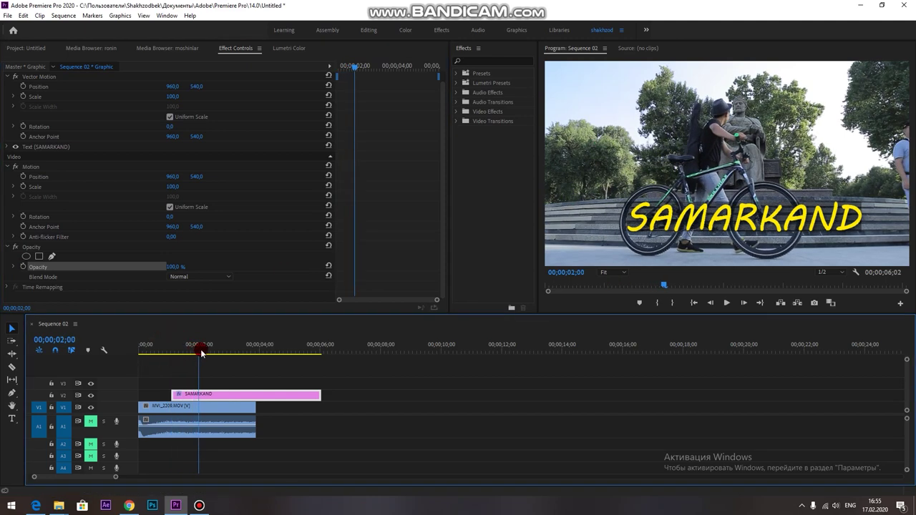
drag(201, 352, 204, 352)
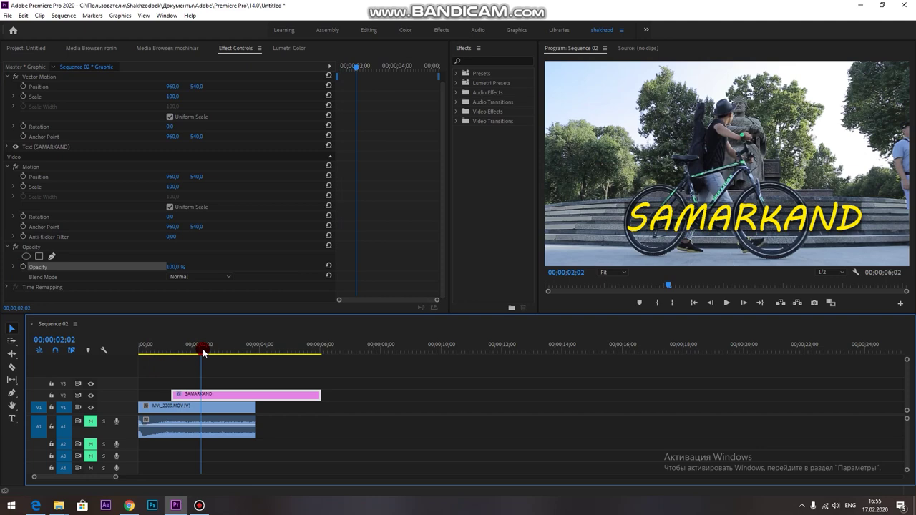
Split the SAMARKAND clip at the playhead and delete its first piece
click(186, 394)
key(ctrl+k)
right_click(188, 395)
click(210, 93)
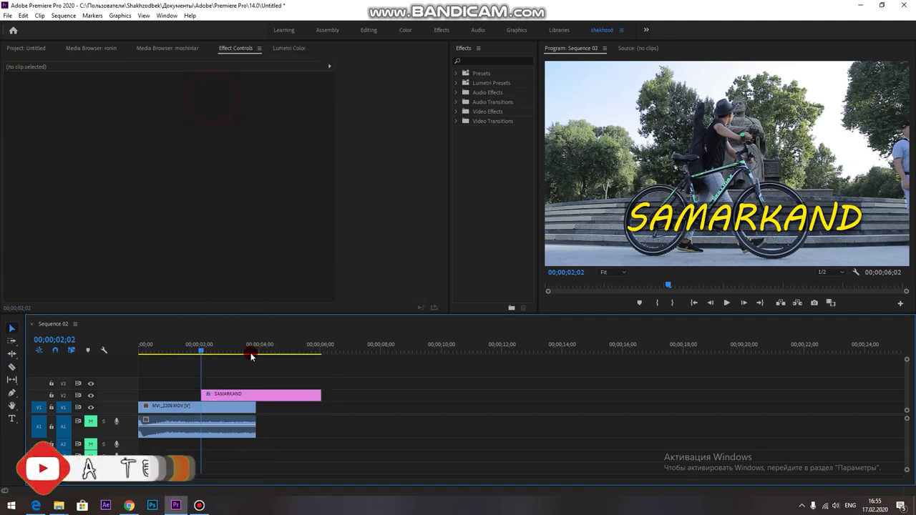
click(220, 394)
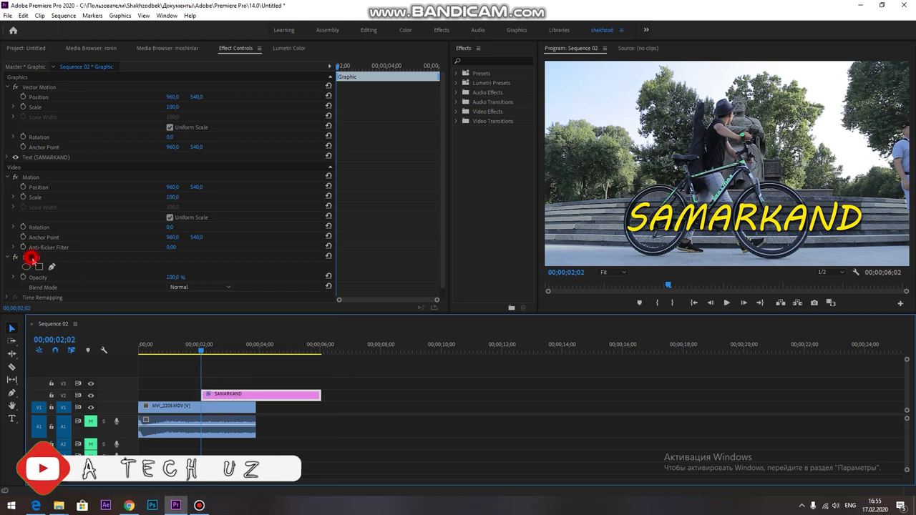
Draw a closed four-point Pen opacity mask around the SAMARKAND title
click(32, 258)
click(51, 267)
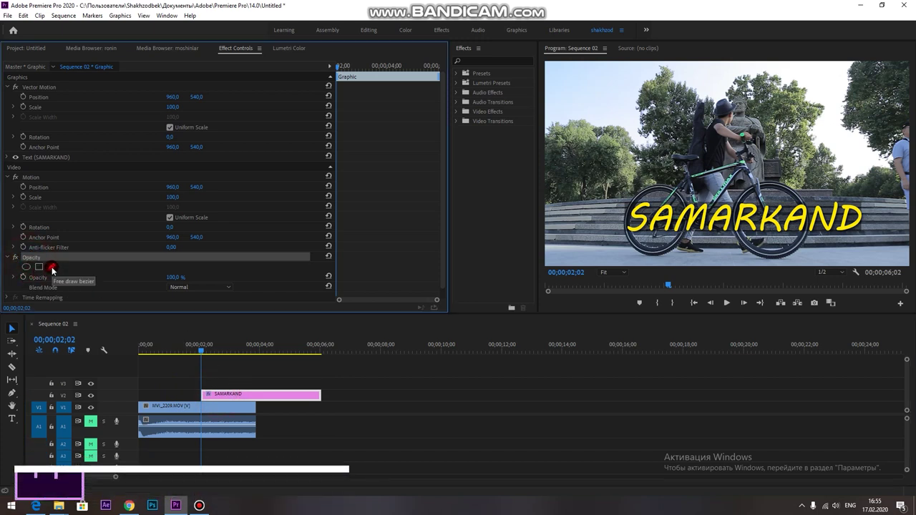
click(610, 242)
click(886, 244)
click(889, 177)
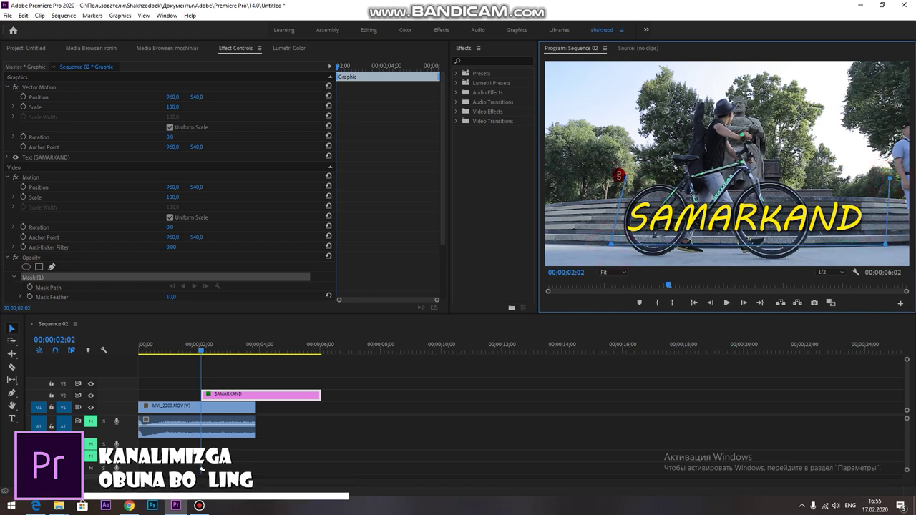
click(624, 178)
Test the mask's Inverted option, leave it off, and keyframe the mask path
scroll(292, 227, down, 2)
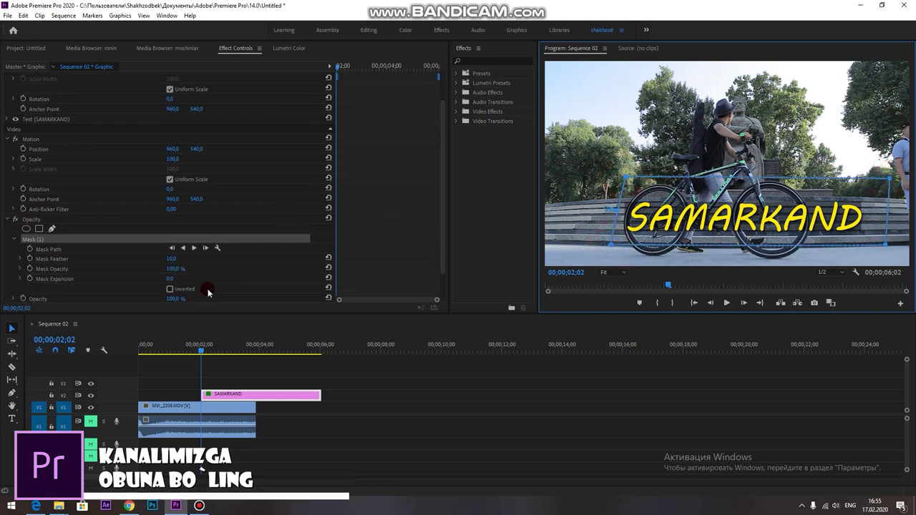
click(170, 289)
click(169, 289)
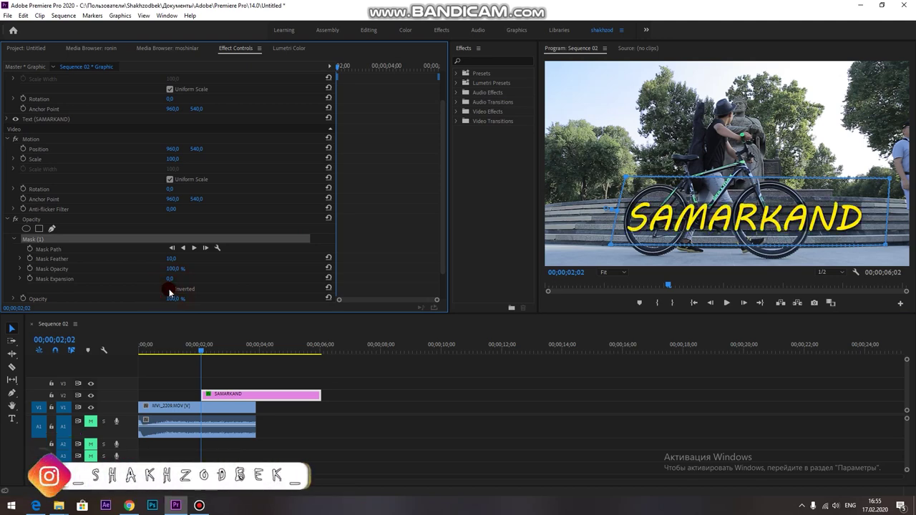
click(169, 289)
click(170, 289)
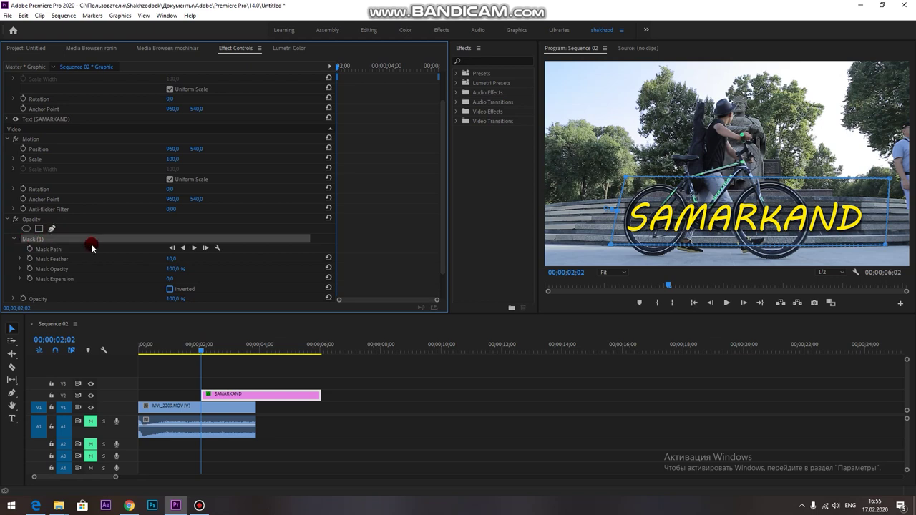
click(28, 250)
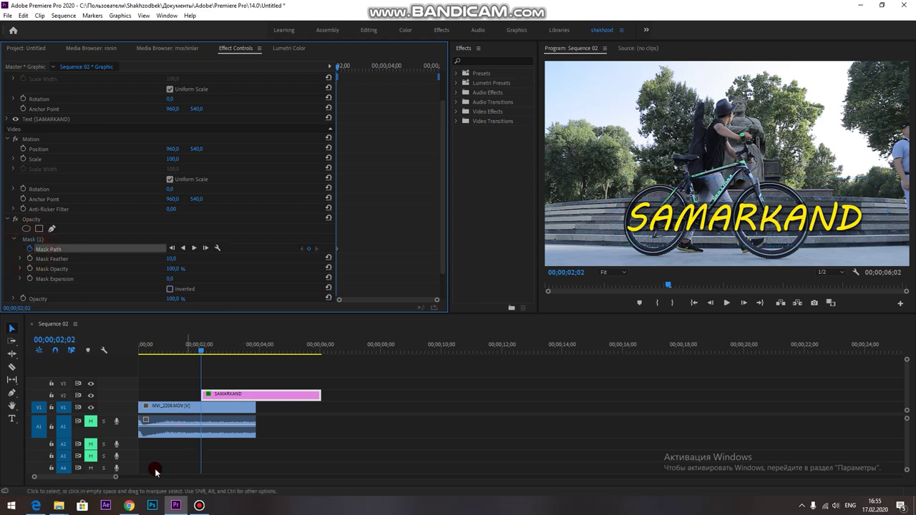
Zoom the Program monitor to 75% on the wheels and title, then select Mask (1)
drag(115, 477, 51, 477)
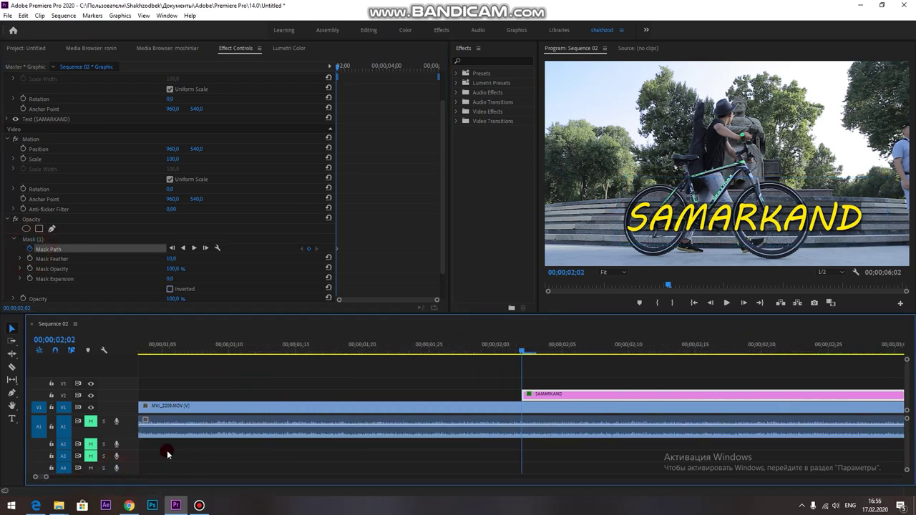
click(608, 273)
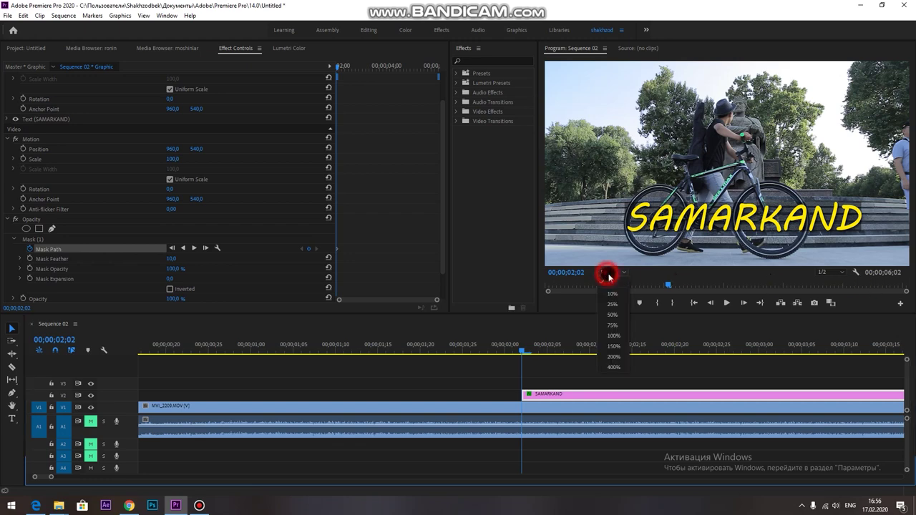
click(614, 326)
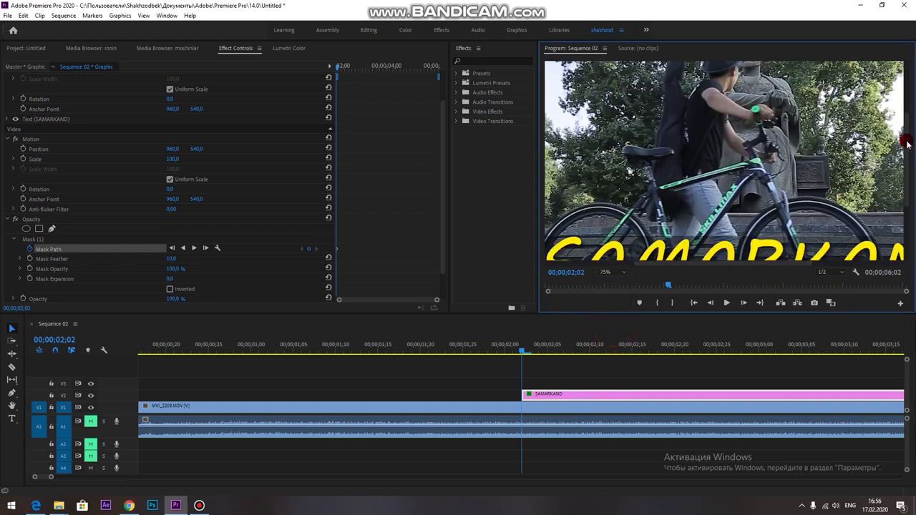
drag(907, 142, 907, 200)
drag(716, 264, 658, 266)
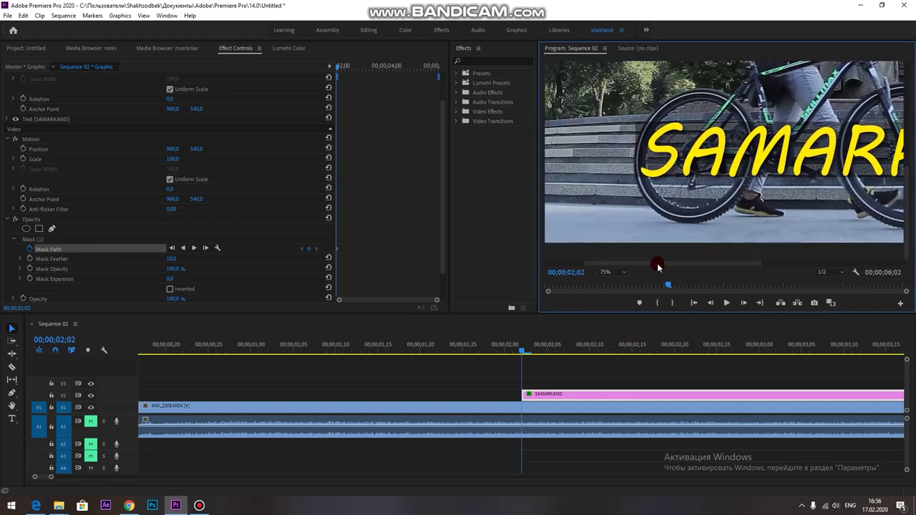
click(42, 240)
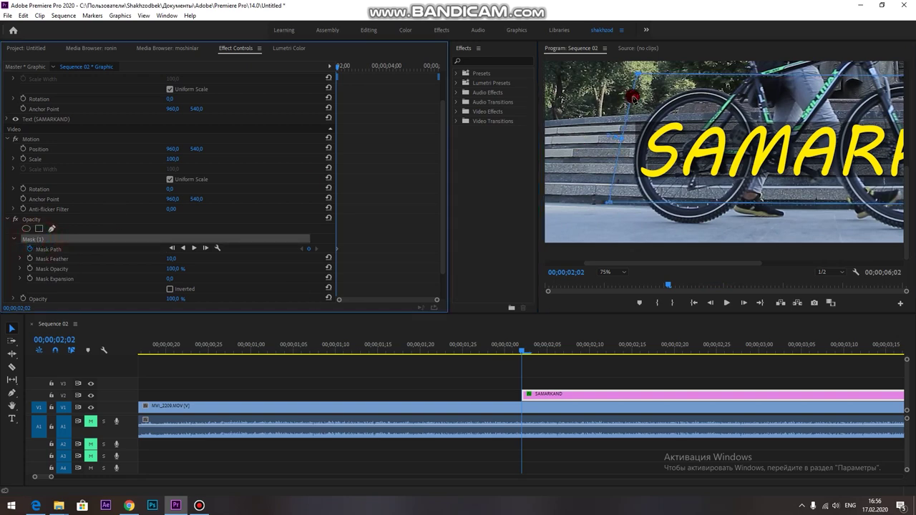
Trace the mask's left corners and edge along the front wheel at 00;00;02;02
mouse_move(637, 74)
mouse_down()
mouse_move(657, 89)
mouse_move(635, 73)
mouse_move(650, 129)
mouse_up()
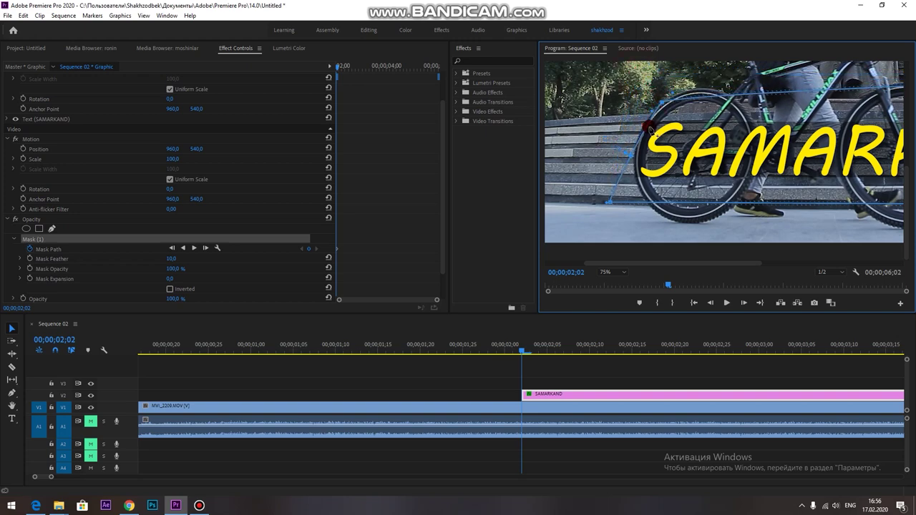
drag(639, 133, 638, 136)
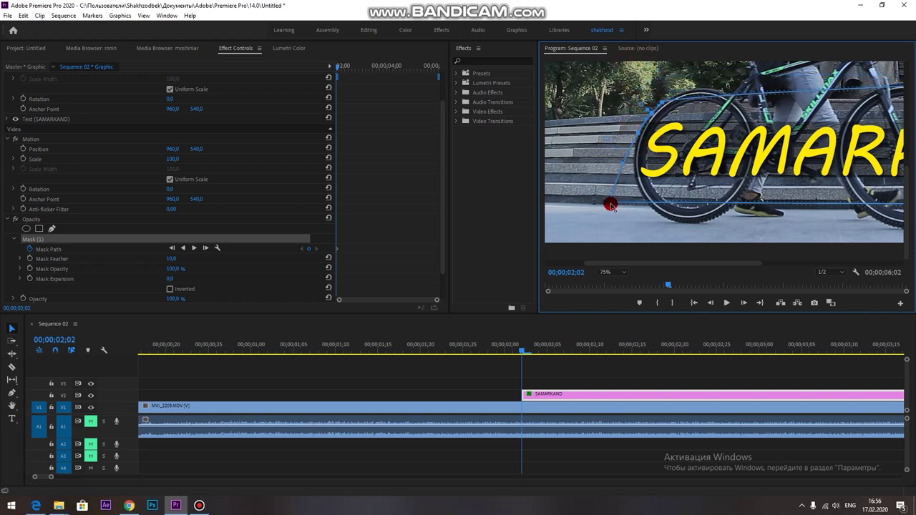
mouse_move(612, 203)
mouse_down()
mouse_move(610, 216)
mouse_move(654, 212)
mouse_up()
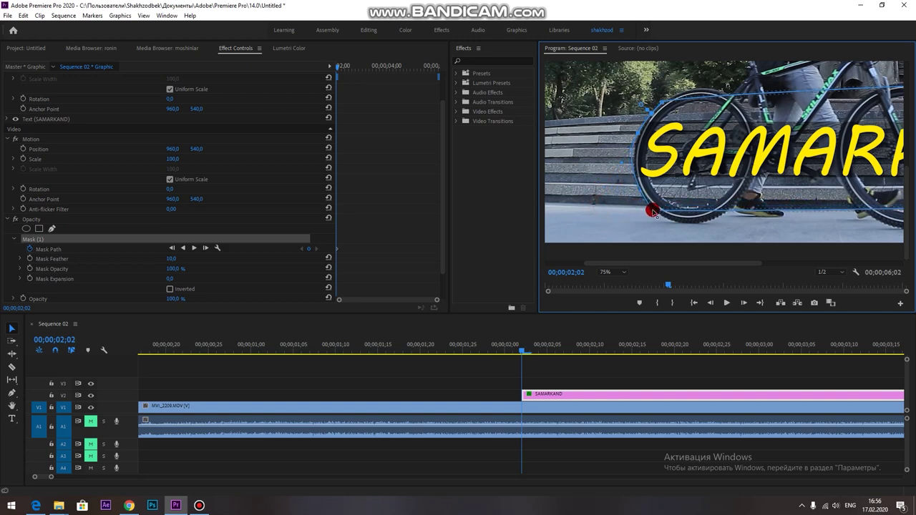
drag(622, 164, 628, 163)
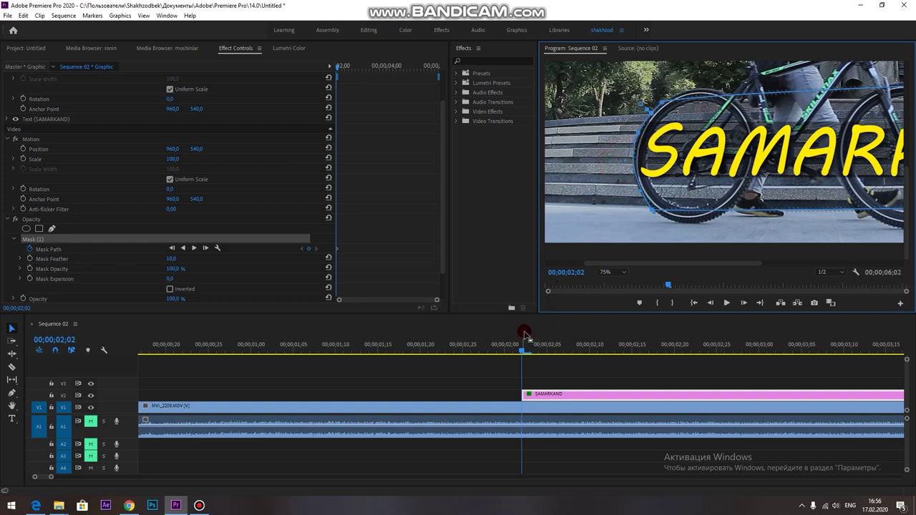
At 02;03, reshape the mask's top-left and bottom-left points around the wheel
drag(525, 348, 533, 348)
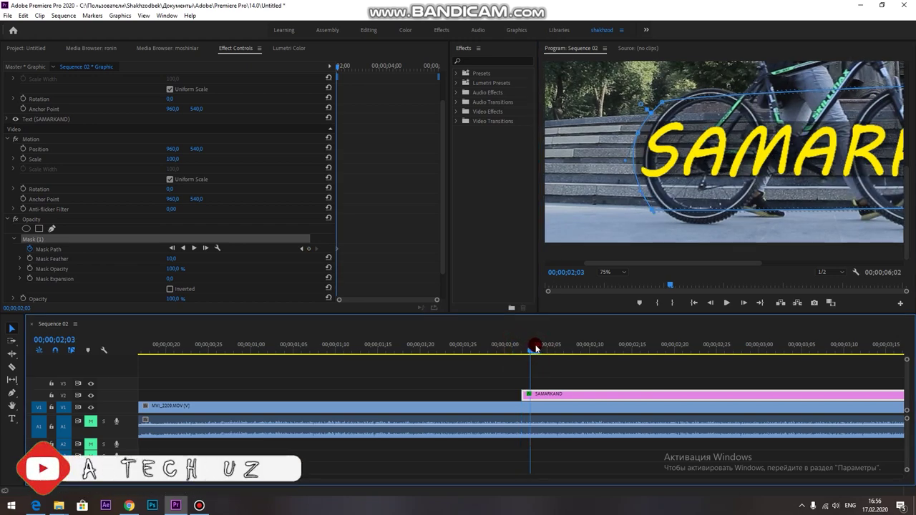
click(570, 309)
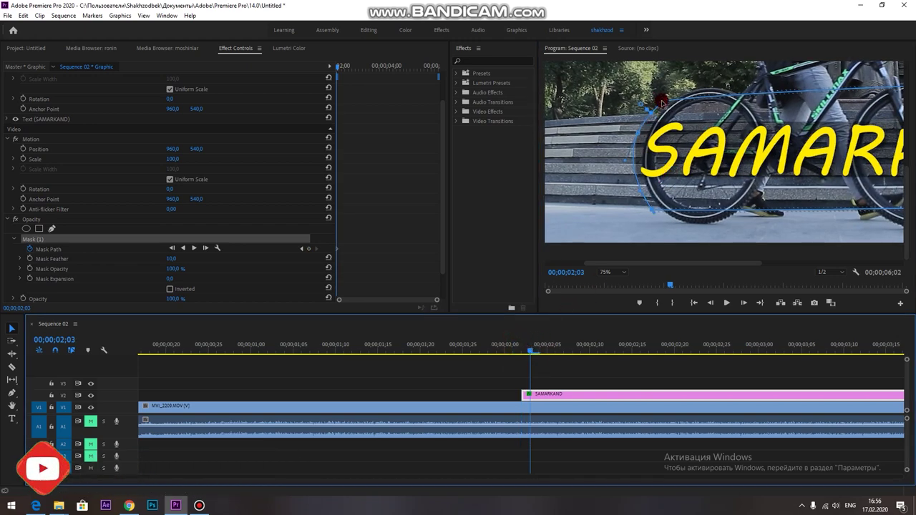
click(686, 97)
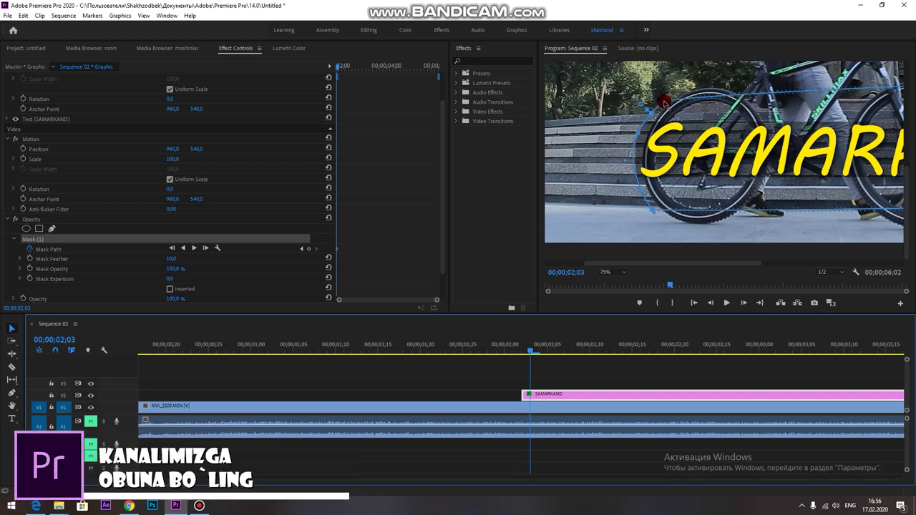
mouse_move(663, 103)
mouse_down()
mouse_move(641, 126)
mouse_move(647, 137)
mouse_up()
drag(653, 212, 659, 207)
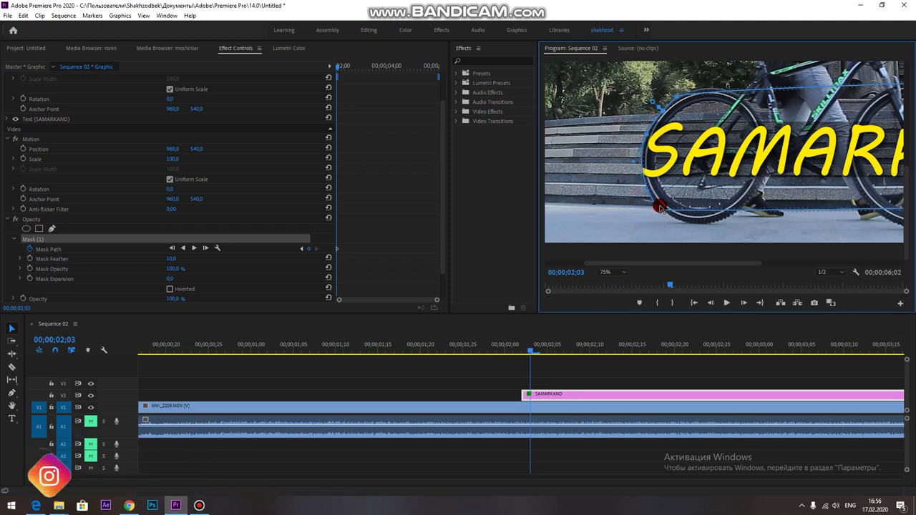
Shift the mask right with the moving wheel at frames 02;05 and 02;08
click(537, 351)
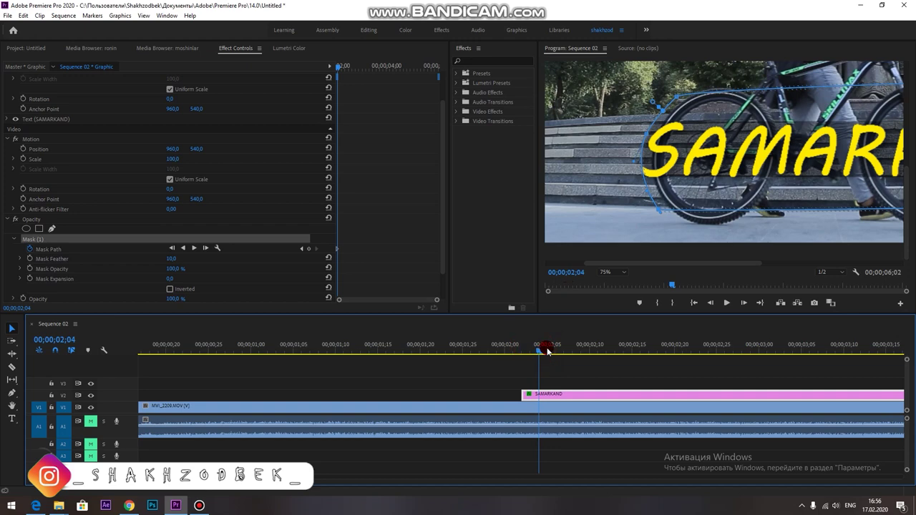
click(548, 351)
drag(744, 158, 759, 158)
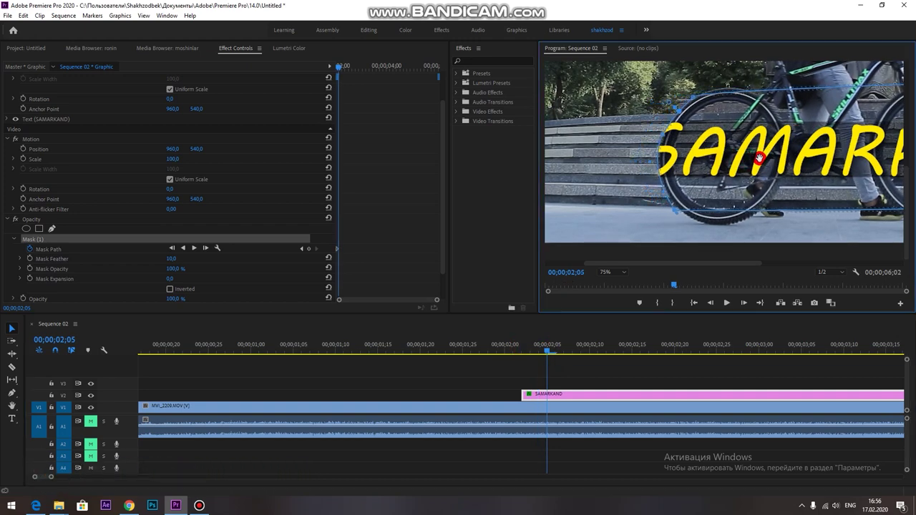
click(671, 250)
drag(545, 349, 575, 348)
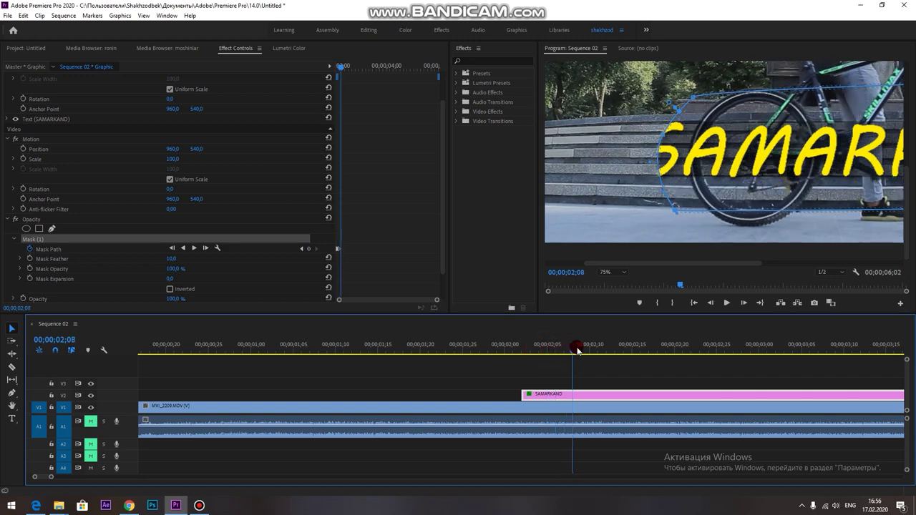
drag(759, 157, 767, 147)
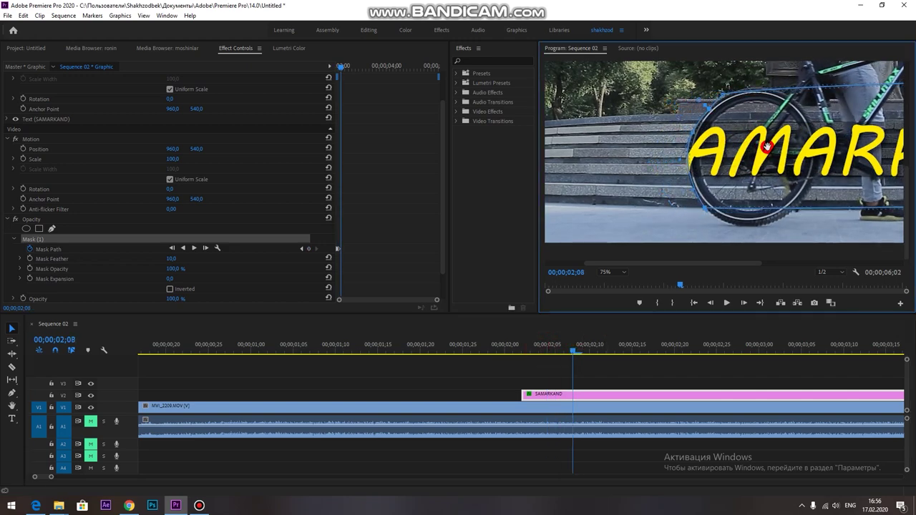
Slide the mask further right at 02;11, then zoom the timeline out
drag(592, 352, 599, 350)
drag(700, 168, 757, 167)
click(405, 444)
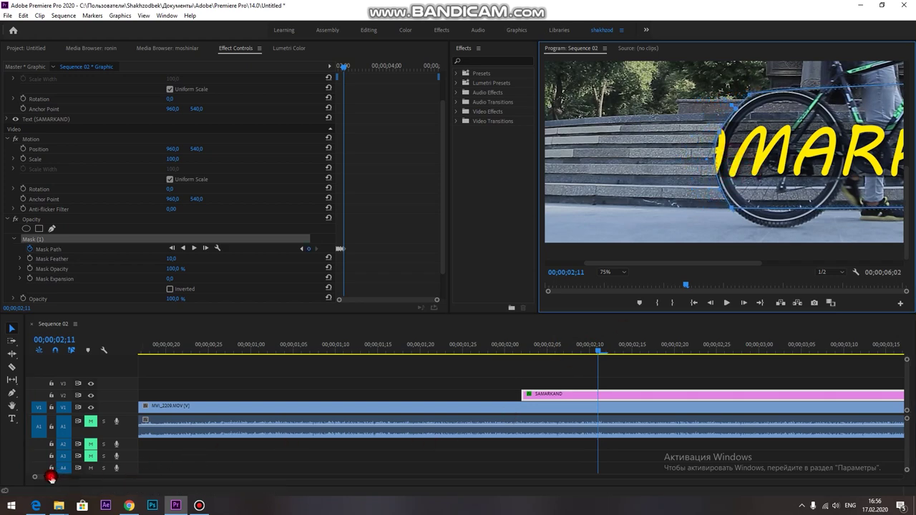
drag(50, 479, 68, 477)
Fit the whole frame in the preview and move the mask with the wheel at 02;15 and 02;18
click(620, 272)
click(615, 286)
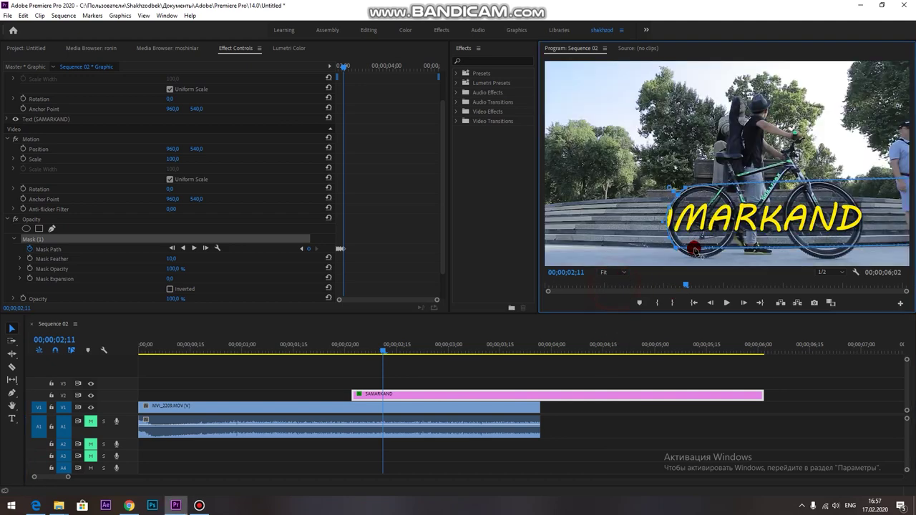
click(391, 351)
drag(391, 351, 398, 351)
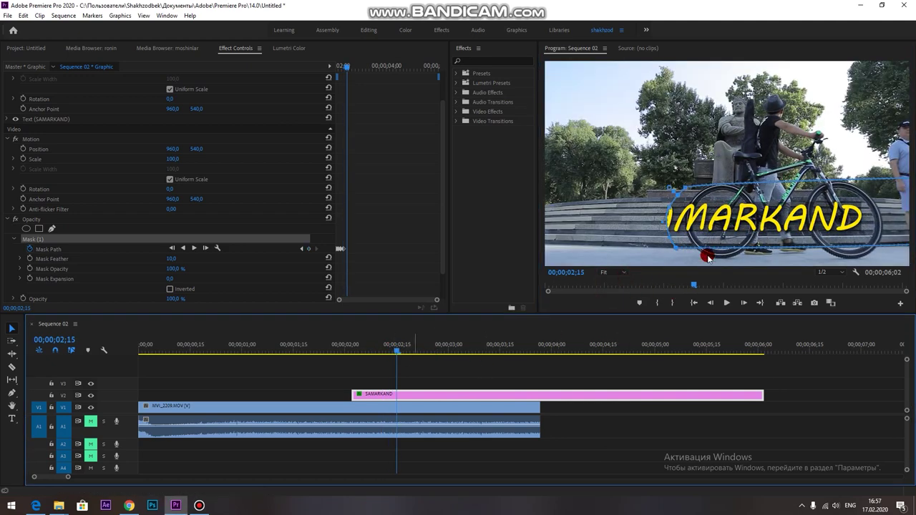
drag(741, 233, 756, 233)
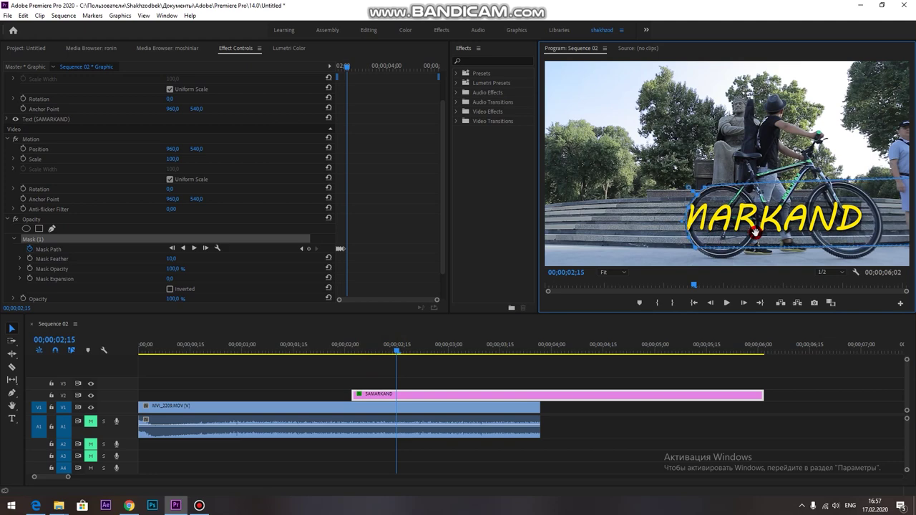
drag(396, 348, 408, 350)
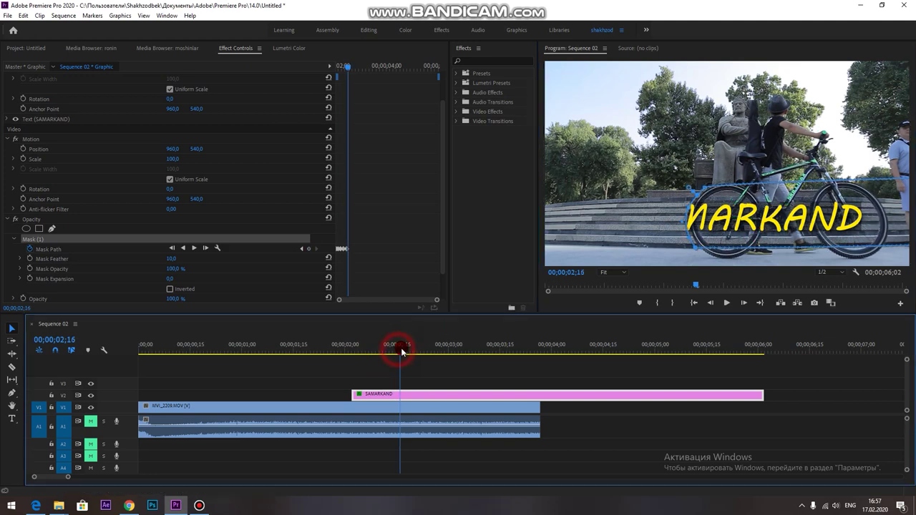
drag(738, 233, 746, 228)
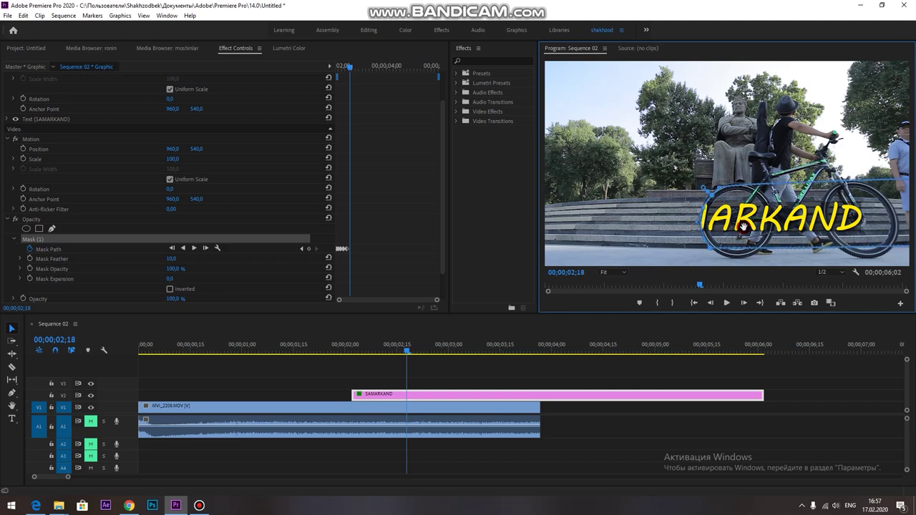
Reposition the mask over the wheel at 03;00, an earlier frame, and 02;26
drag(413, 352, 448, 350)
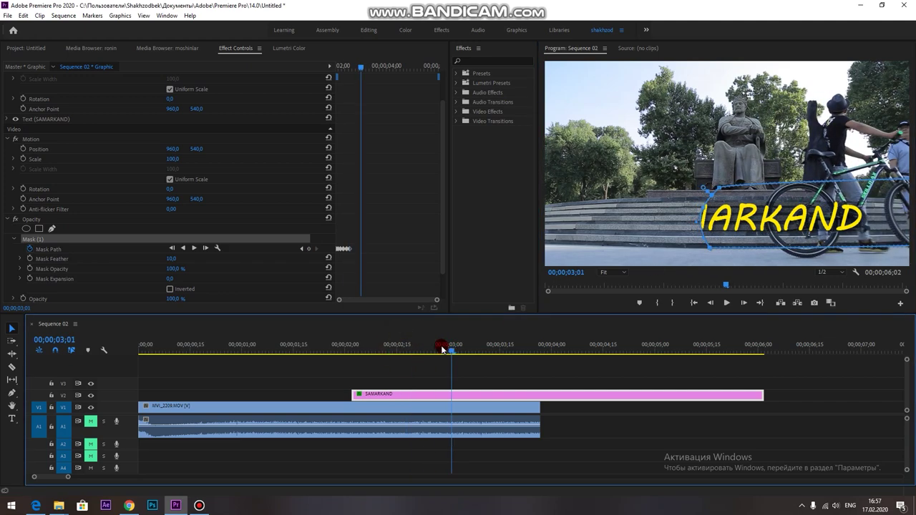
click(802, 216)
drag(802, 216, 799, 216)
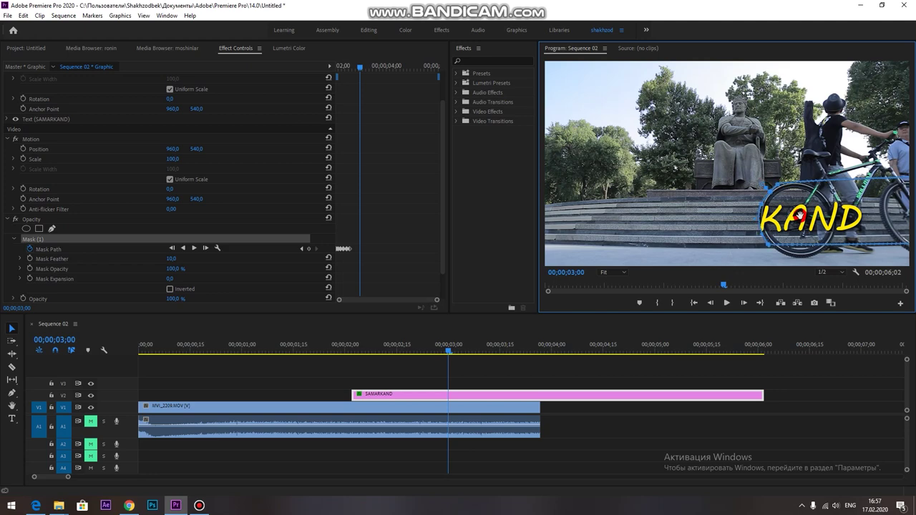
drag(451, 362, 420, 351)
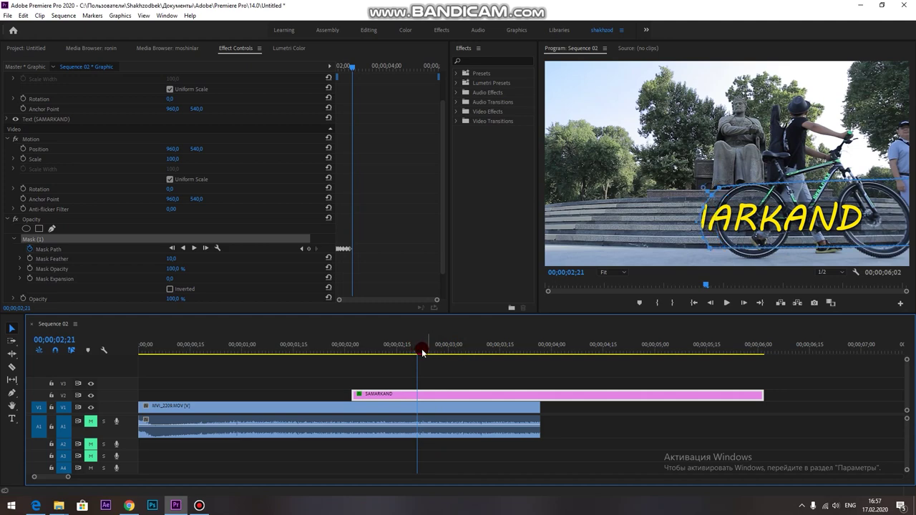
drag(730, 229, 742, 228)
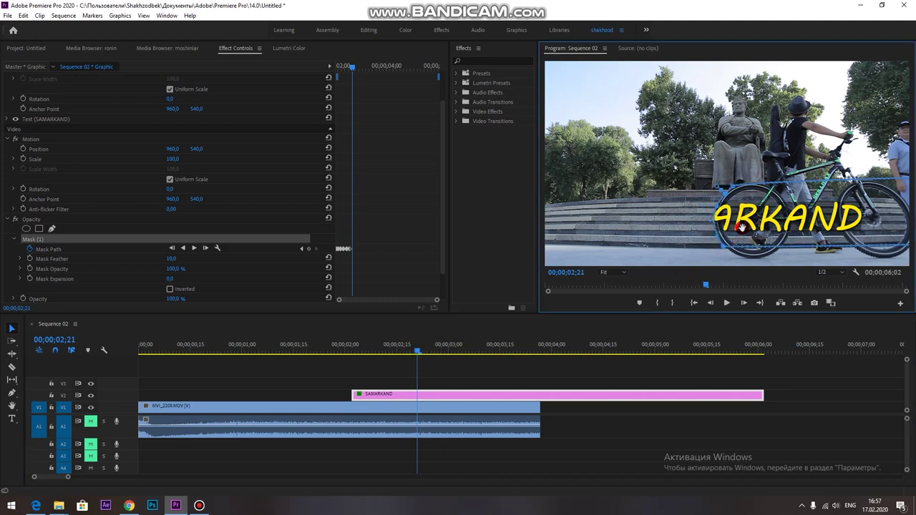
drag(420, 353, 433, 351)
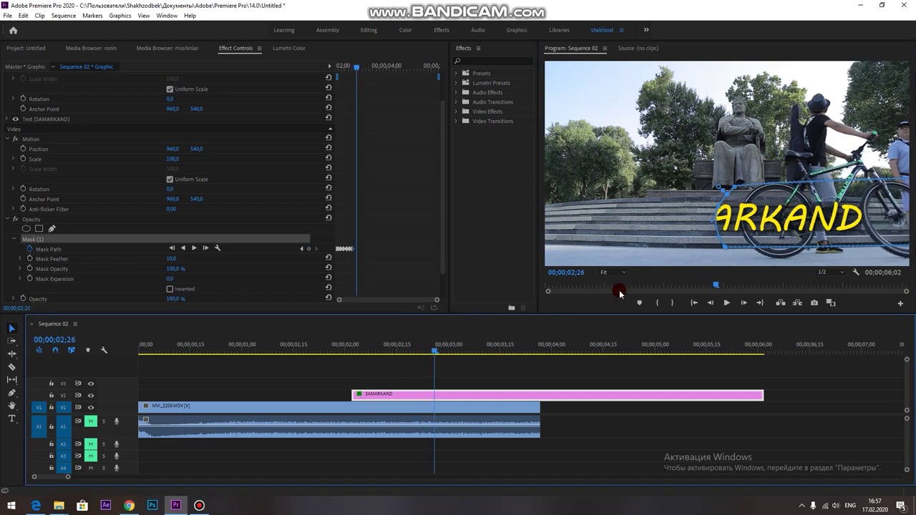
drag(751, 225, 771, 226)
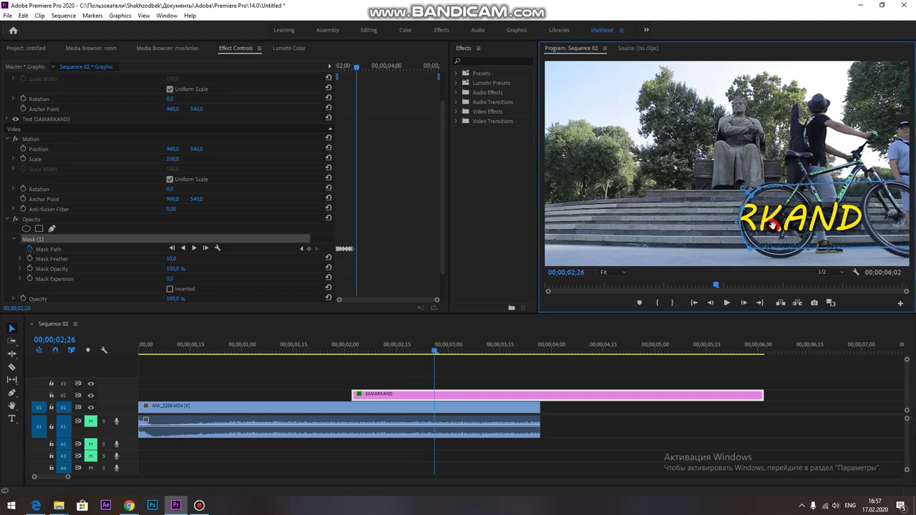
Track the wheel at 03;02, 03;06 and 03;11, pushing the mask off-frame at 03;20
drag(434, 350, 455, 350)
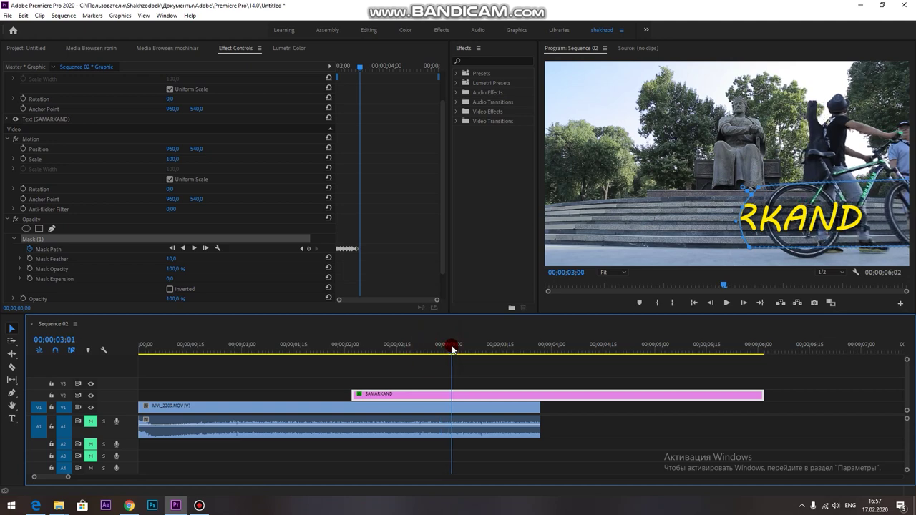
drag(783, 224, 796, 223)
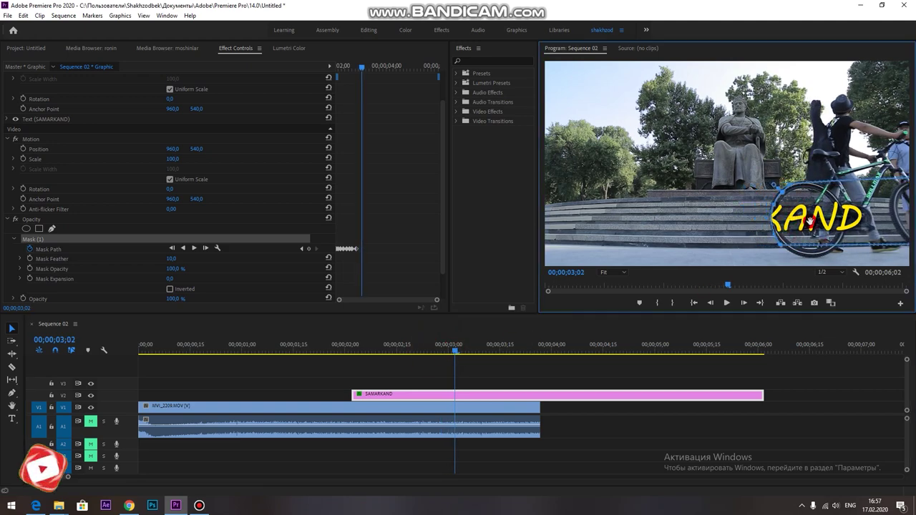
drag(456, 350, 466, 349)
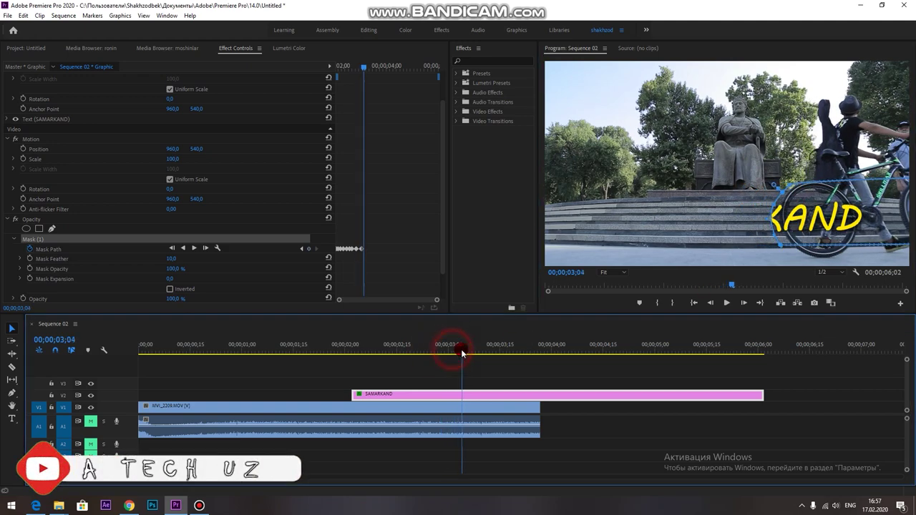
drag(805, 223, 827, 222)
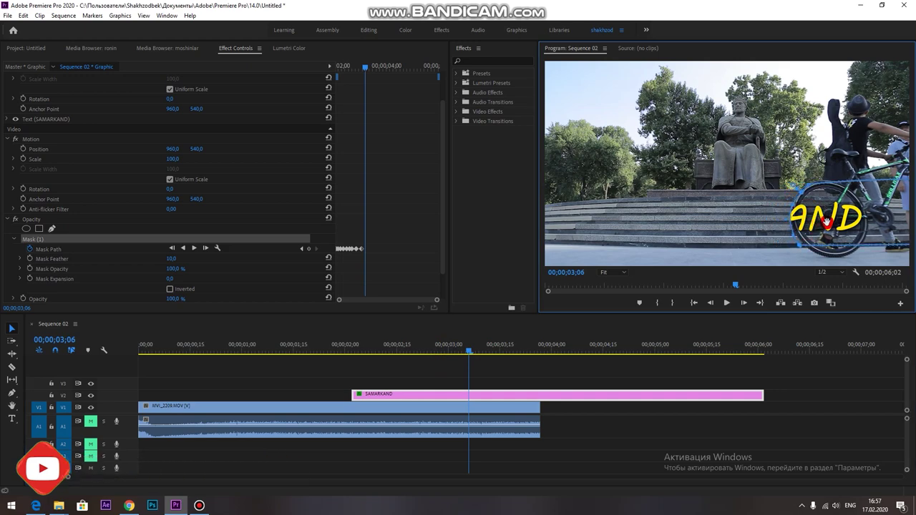
drag(471, 349, 487, 348)
drag(860, 219, 844, 227)
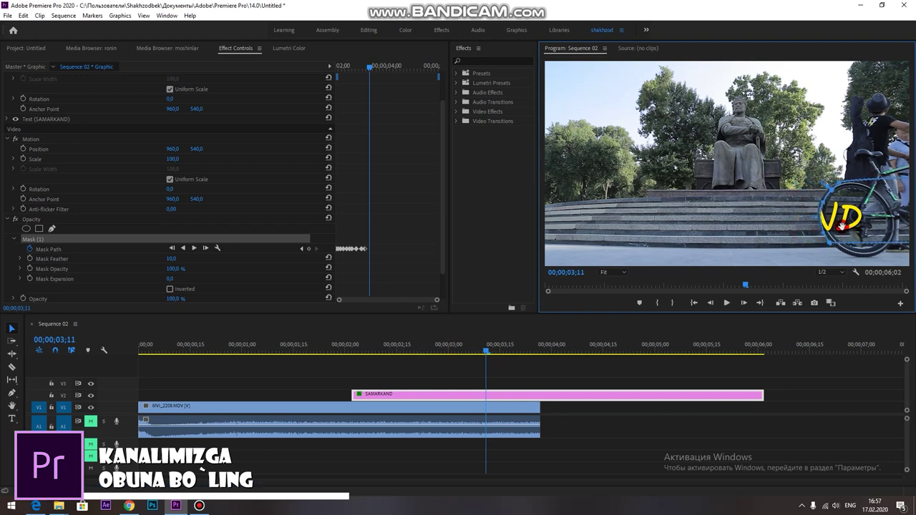
drag(502, 346, 517, 349)
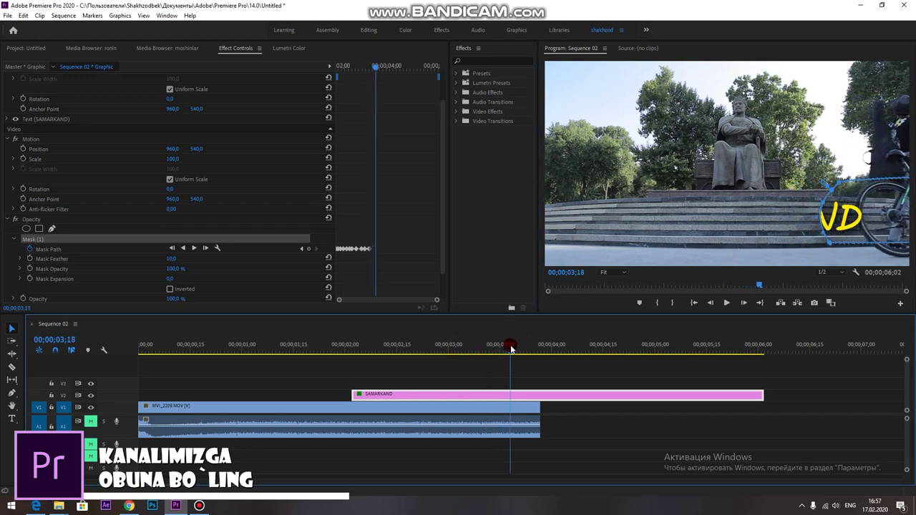
drag(842, 218, 891, 214)
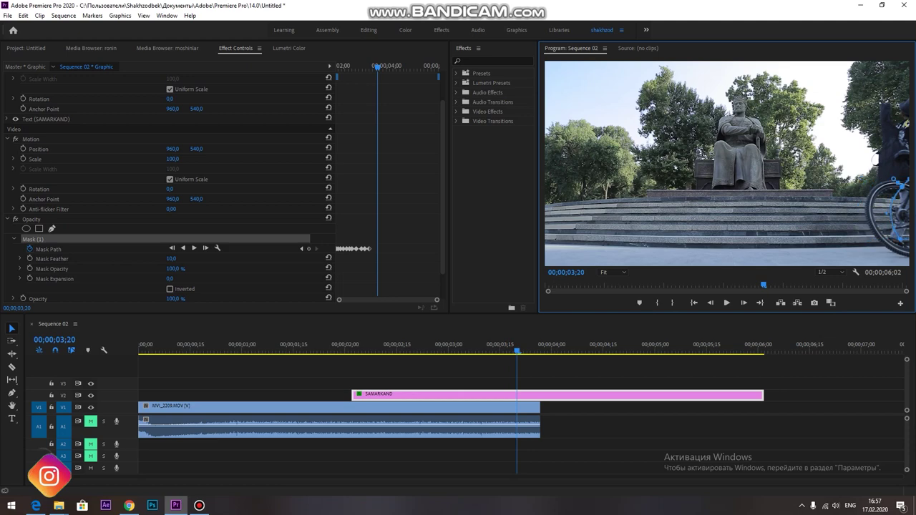
drag(520, 351, 287, 349)
Preview the mask animation, then tick Inverted on Mask (1) so the text shows outside it
click(726, 303)
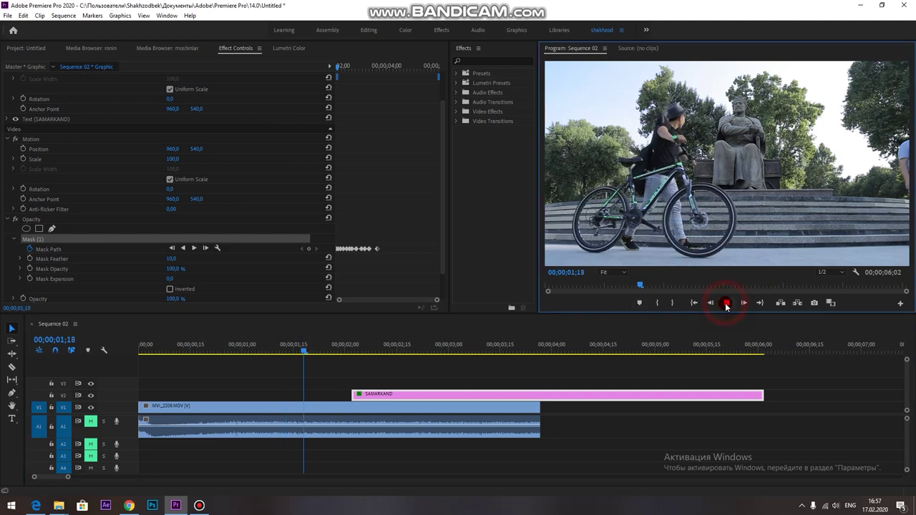
click(726, 304)
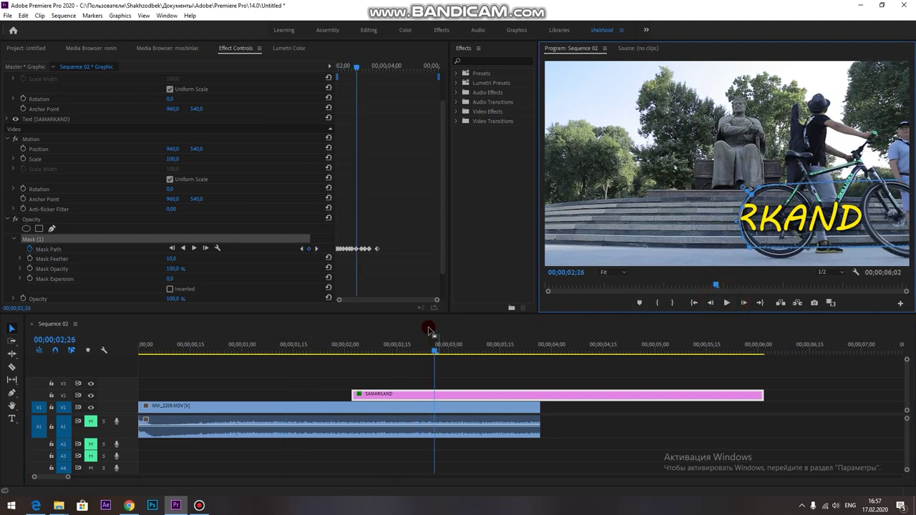
scroll(408, 214, down, 1)
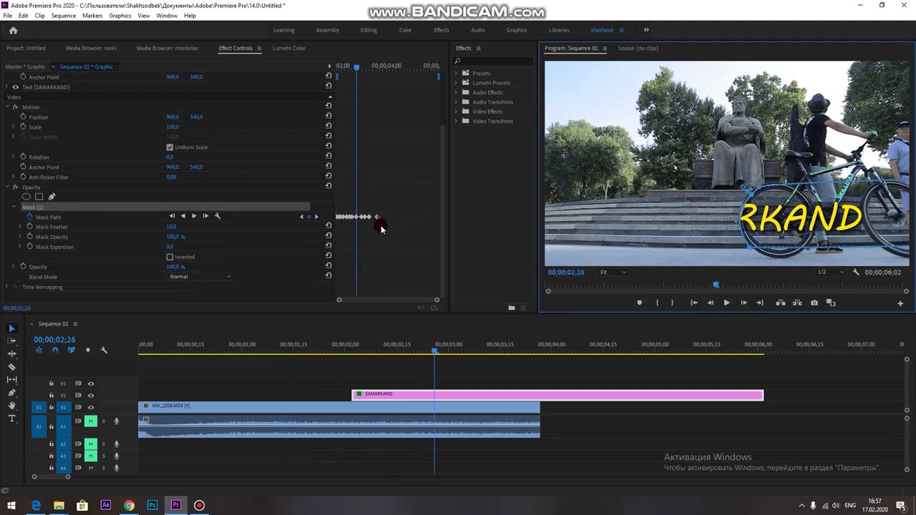
click(170, 258)
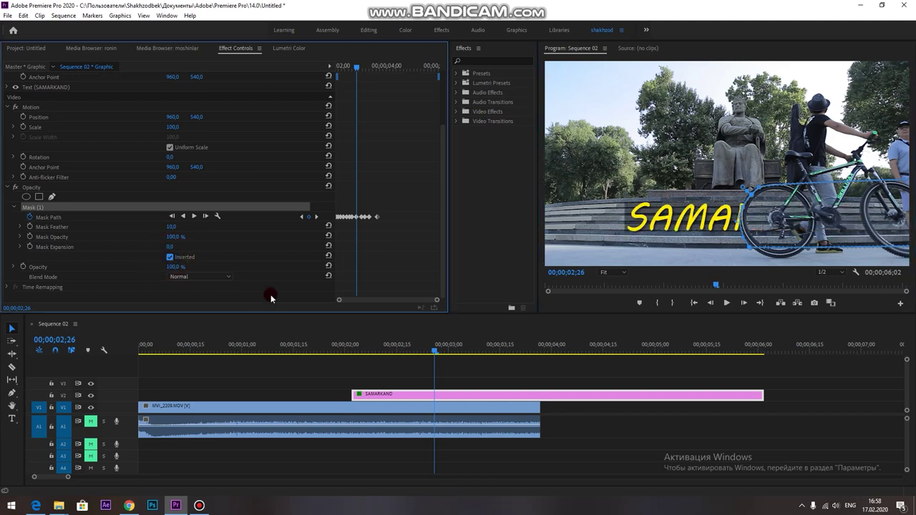
drag(417, 353, 338, 350)
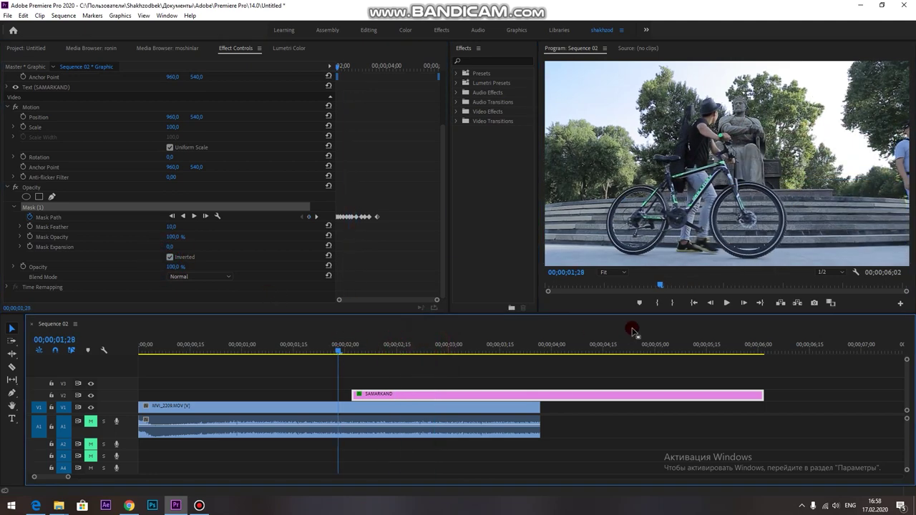
click(726, 304)
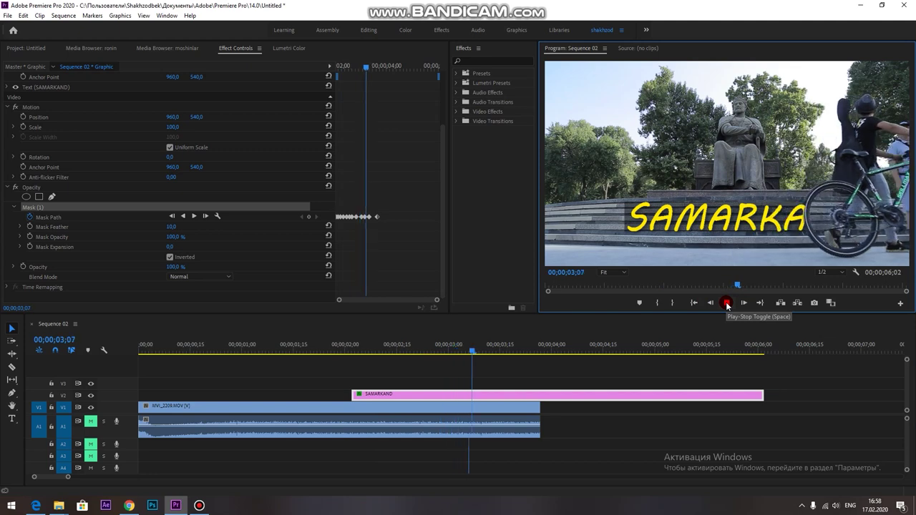
click(727, 305)
click(350, 340)
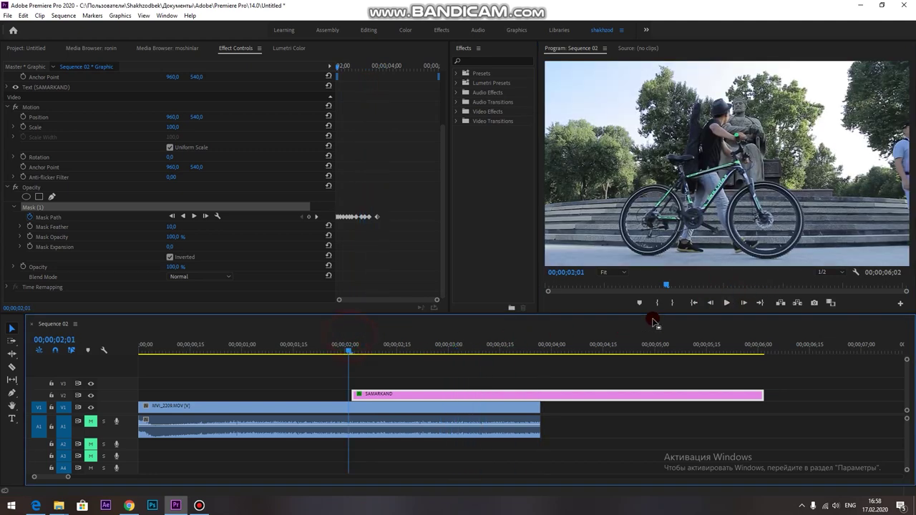
click(727, 304)
click(726, 304)
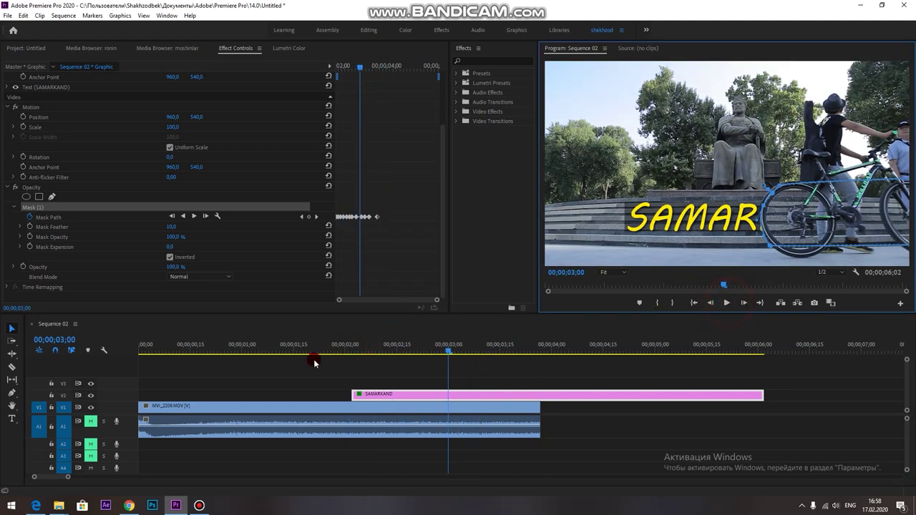